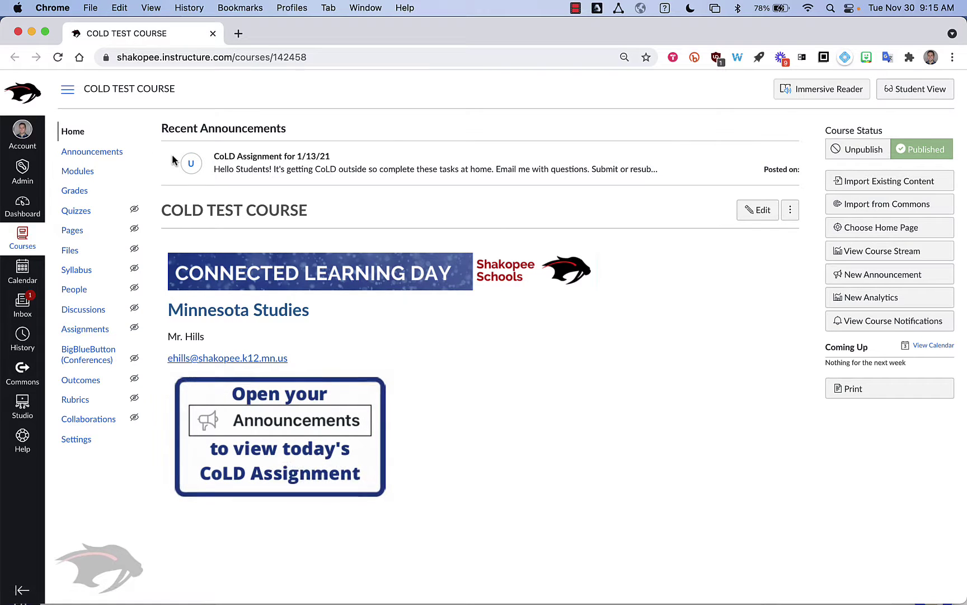
Open the Middle School Distance Learning Home Page (2021-2022) resource from Import from Commons.
click(910, 206)
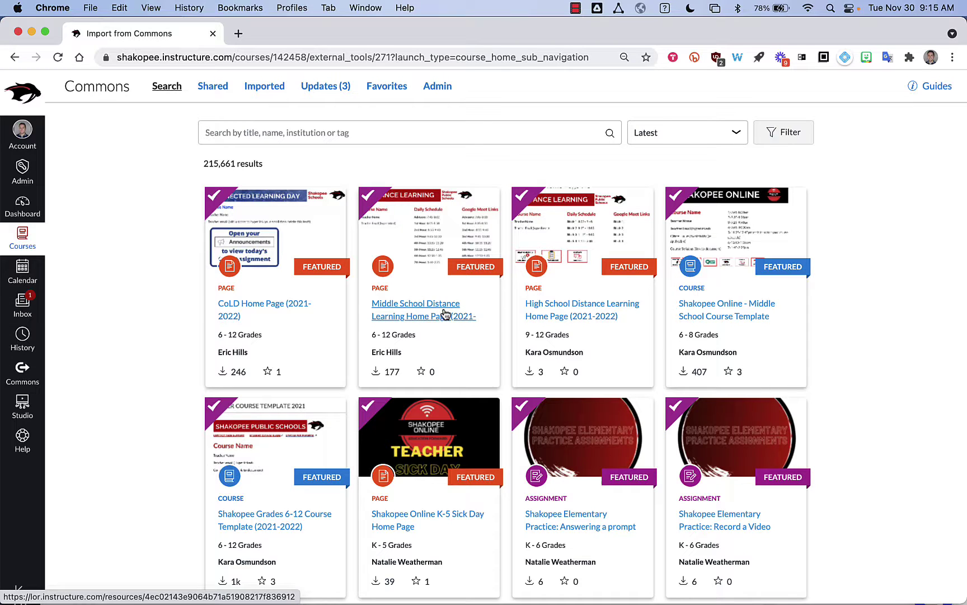
click(401, 311)
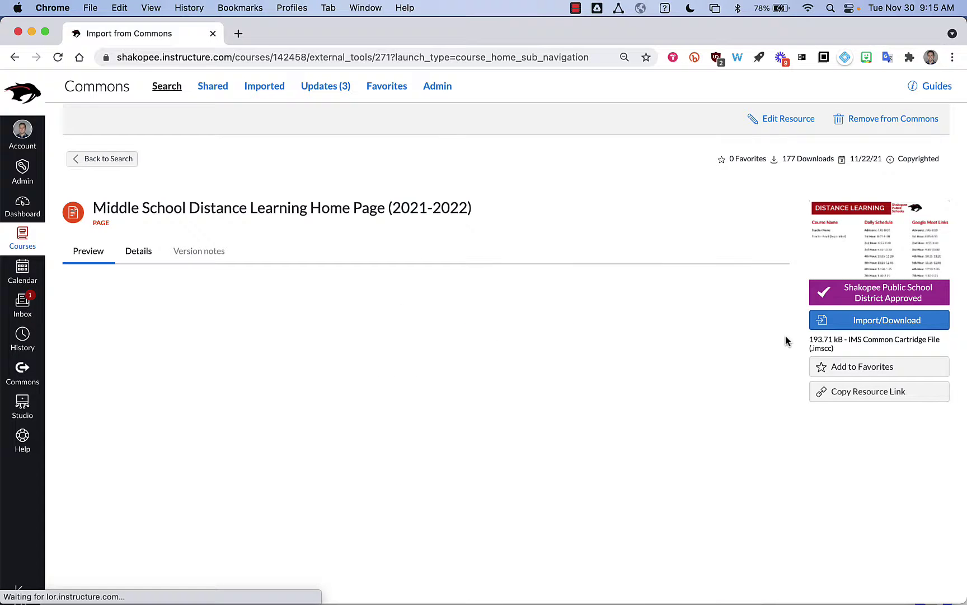
Import the Commons resource into COLD TEST COURSE.
click(862, 321)
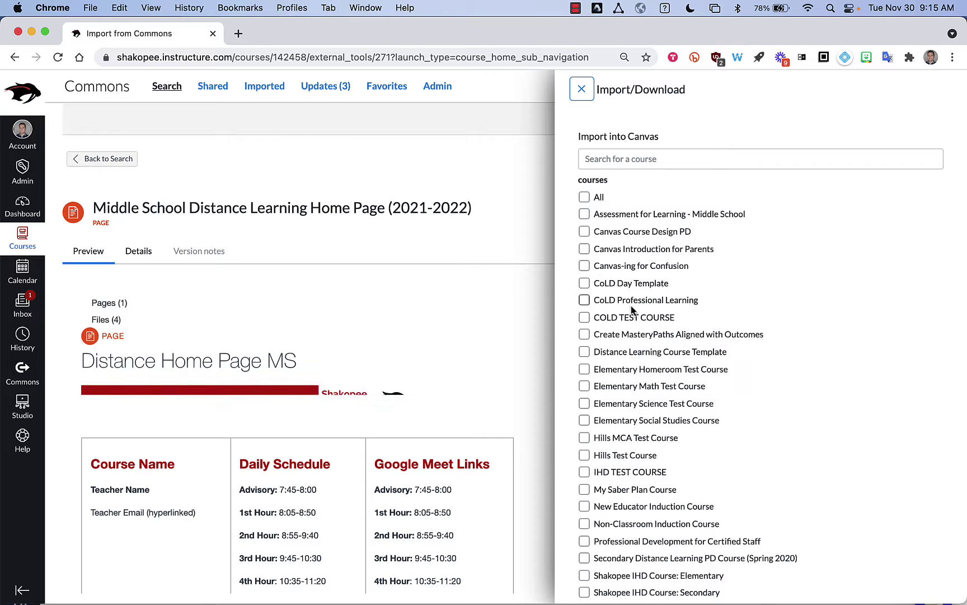
click(584, 317)
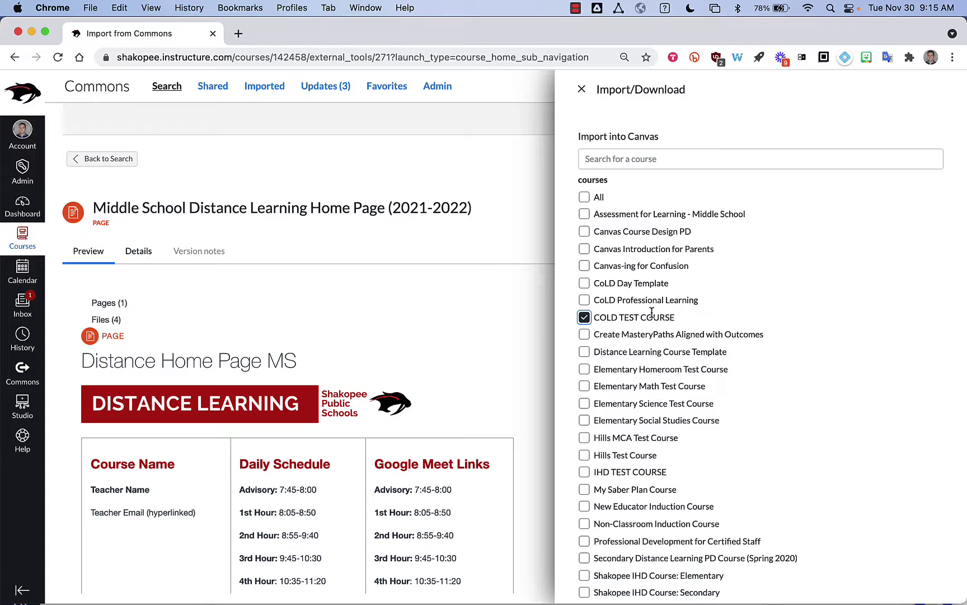
scroll(649, 311, down, 5)
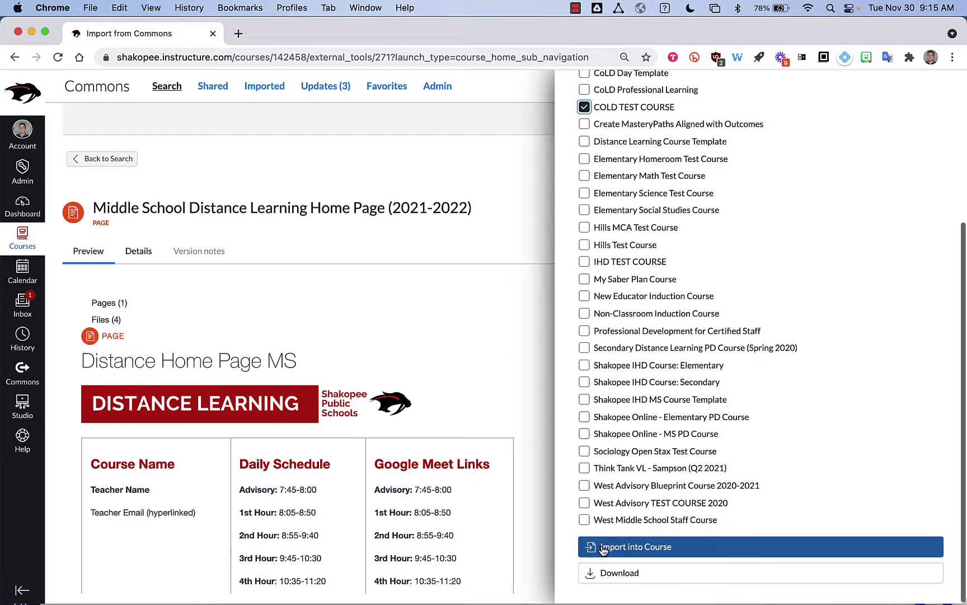
click(606, 549)
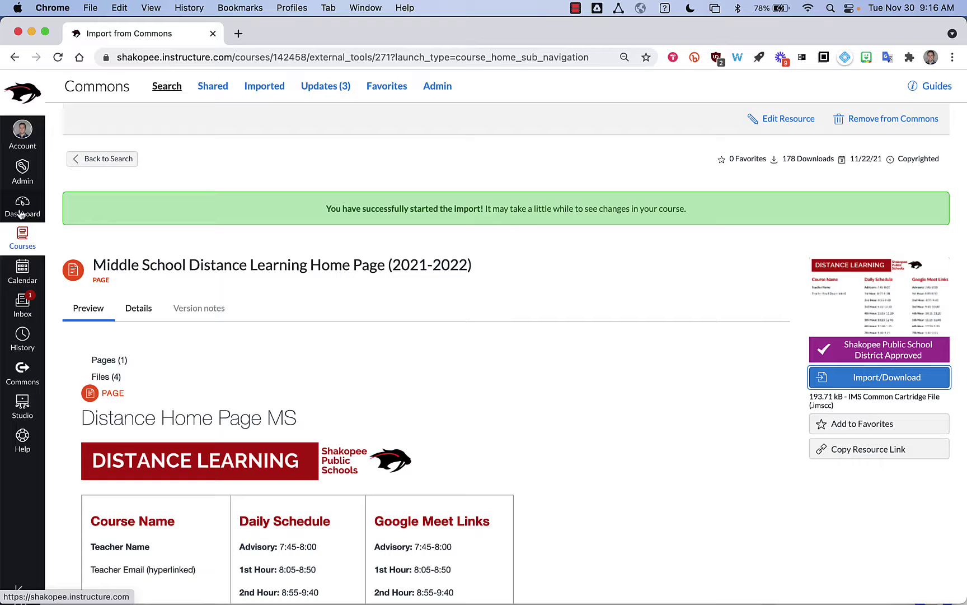
Go from the Dashboard to COLD TEST COURSE and view all of its pages.
click(20, 215)
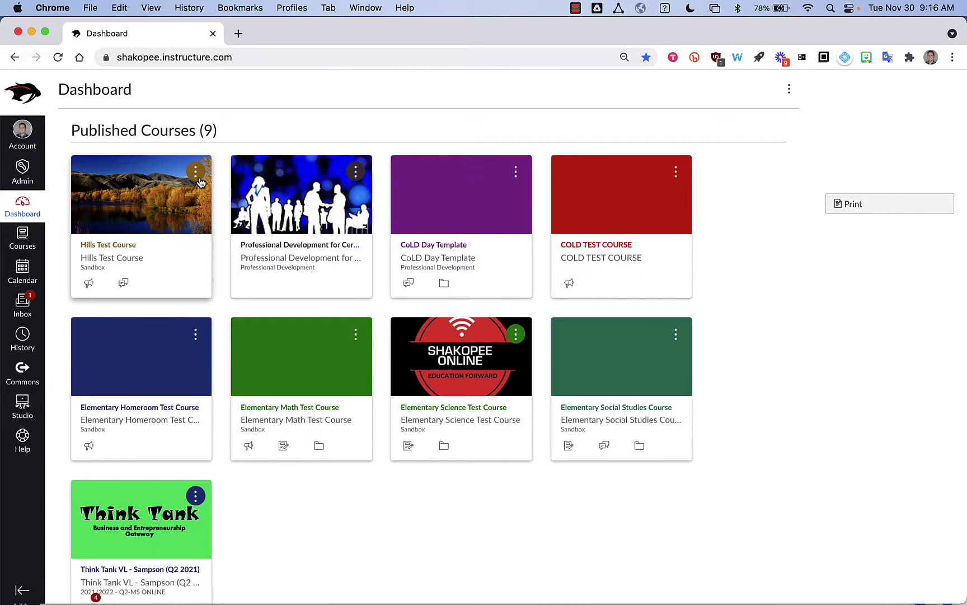
click(643, 273)
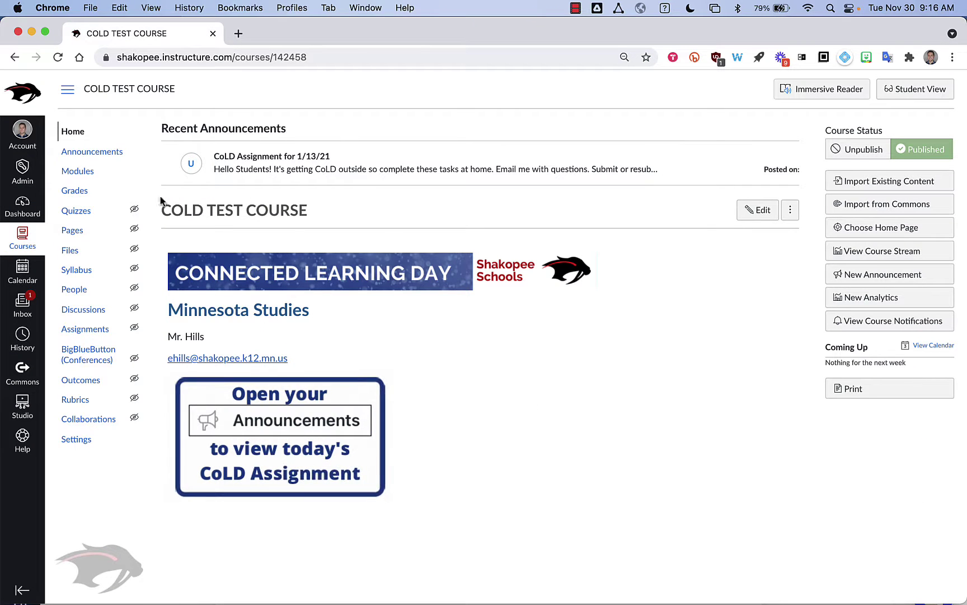
click(106, 233)
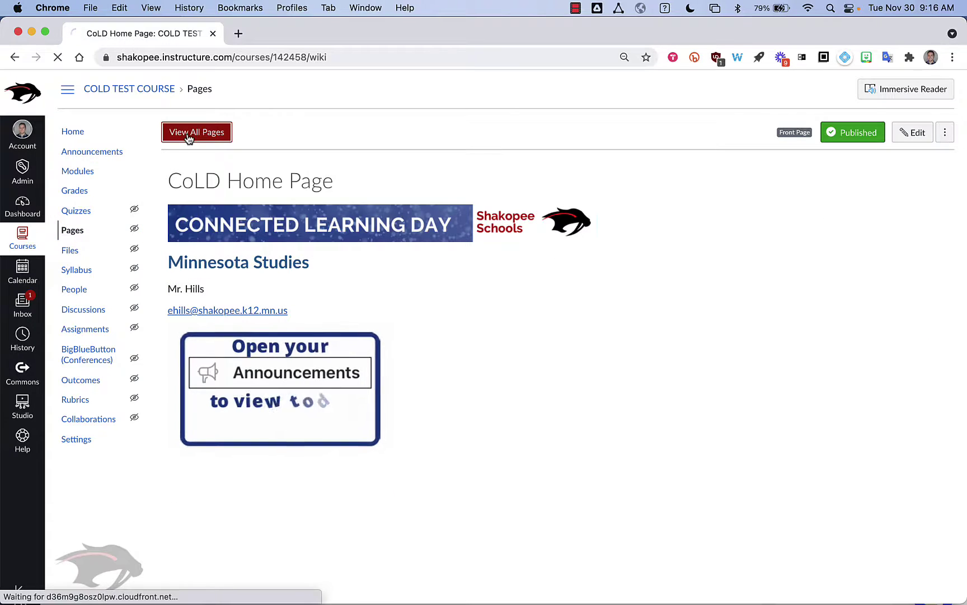
click(188, 136)
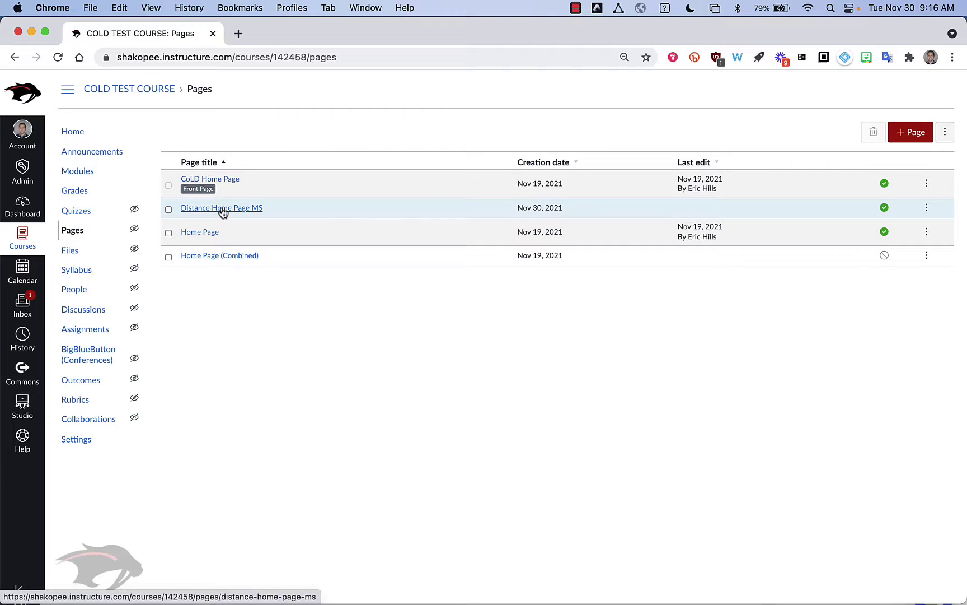
Open Distance Home Page MS and switch it into edit mode.
click(247, 209)
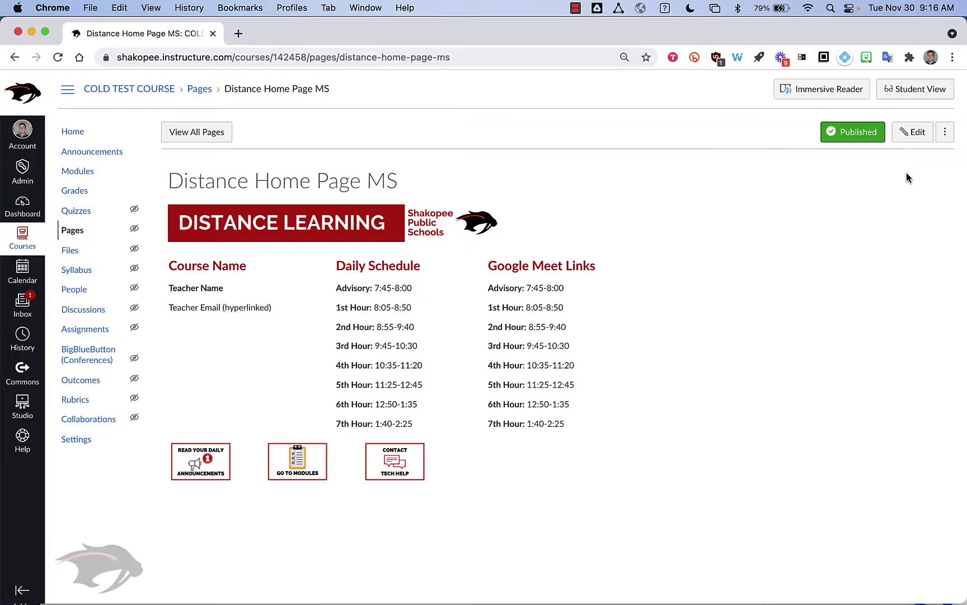
click(908, 133)
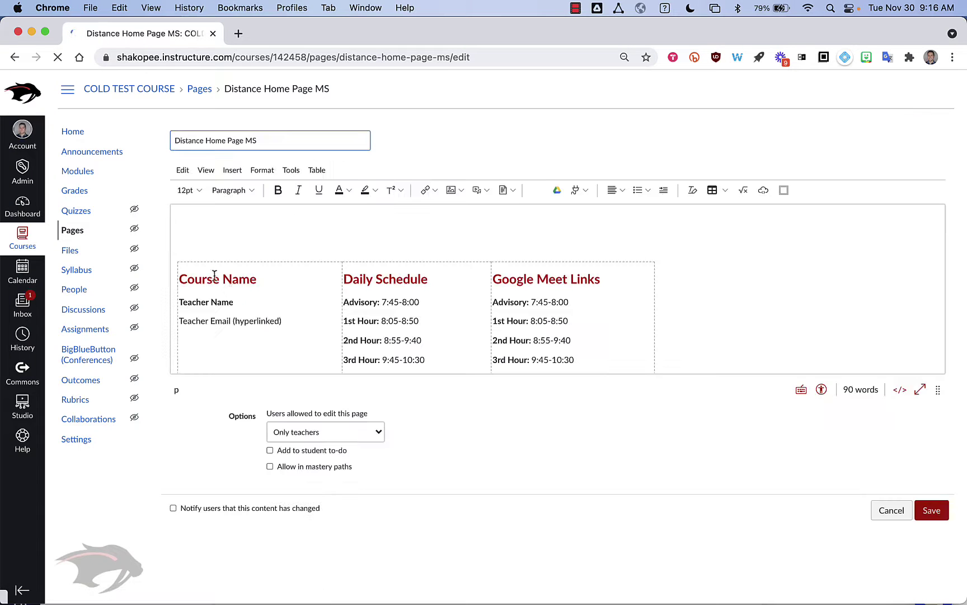
Replace the Course Name heading with 'MN Studies' and fill in the teacher's name and e-mail address.
click(257, 279)
drag(257, 278, 180, 280)
text(MN Studies)
drag(234, 301, 179, 302)
text(Mr. Hills)
drag(283, 321, 179, 321)
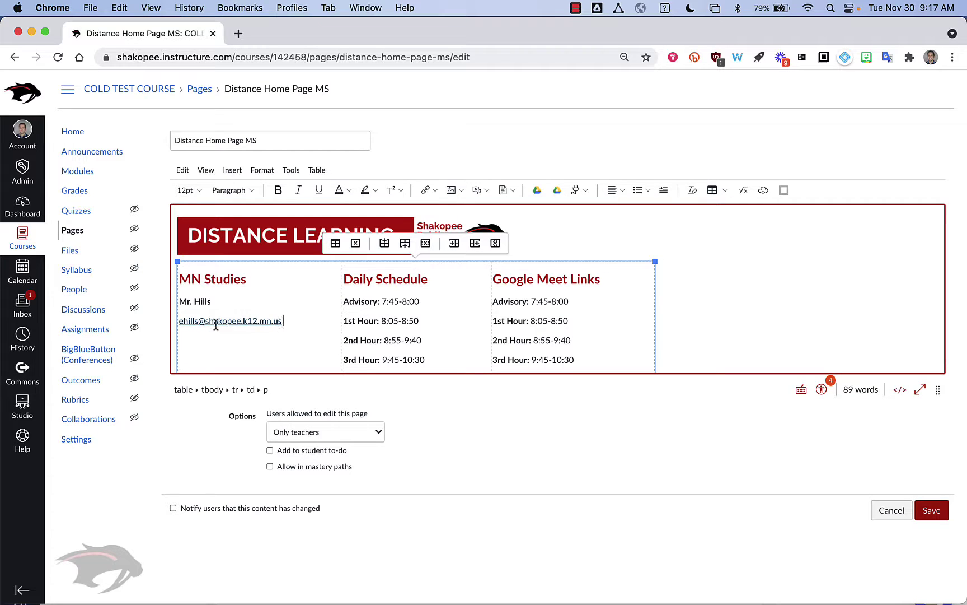
click(283, 320)
scroll(300, 311, down, 2)
scroll(346, 302, up, 1)
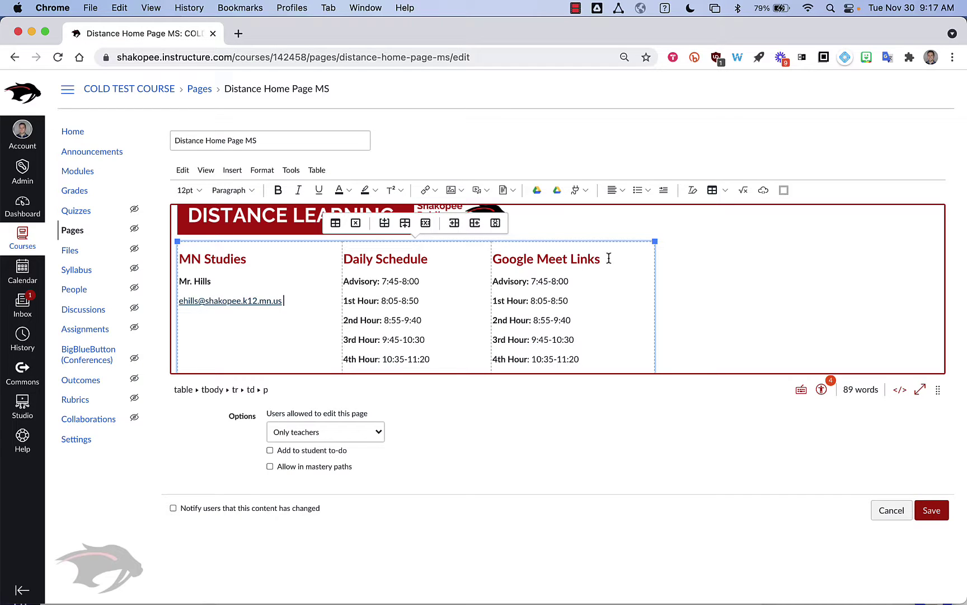
scroll(605, 295, down, 1)
scroll(605, 296, down, 1)
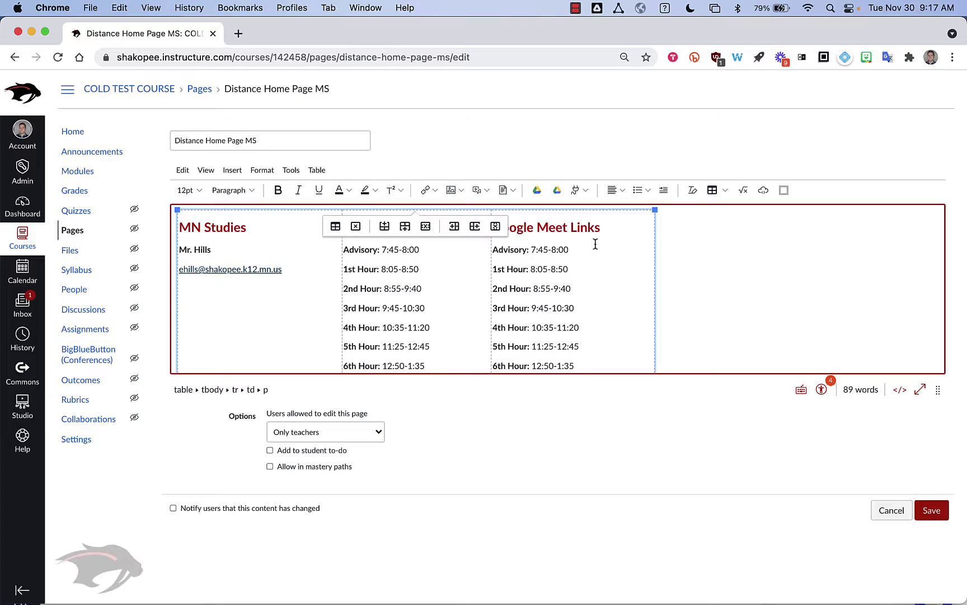
Add the teacher's g.co/meet address after the Advisory time and select it.
text(g.co/meet.)
key(BackSpace)
drag(629, 250, 613, 250)
click(631, 251)
drag(630, 251, 572, 253)
key(super+c)
click(436, 194)
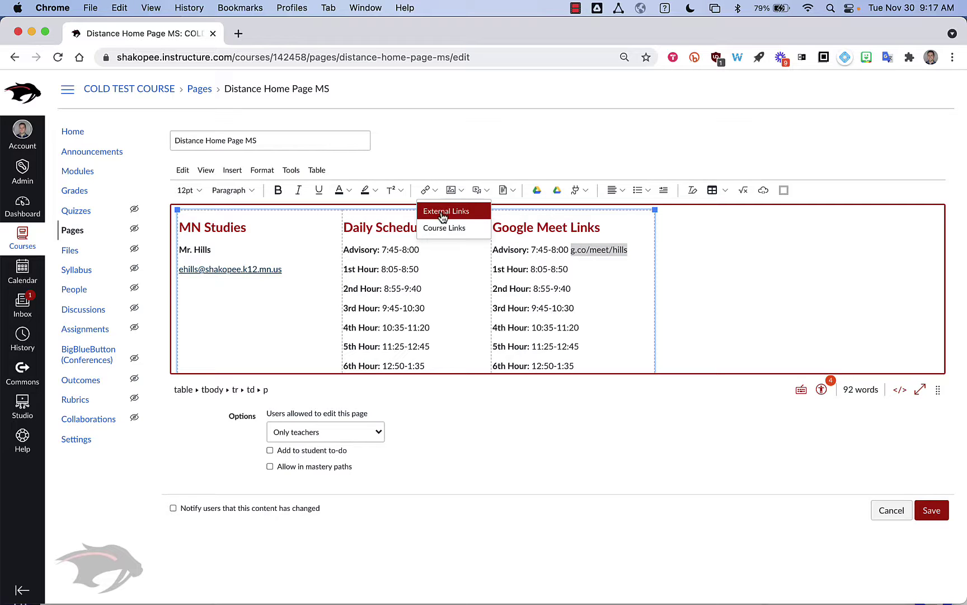
click(442, 212)
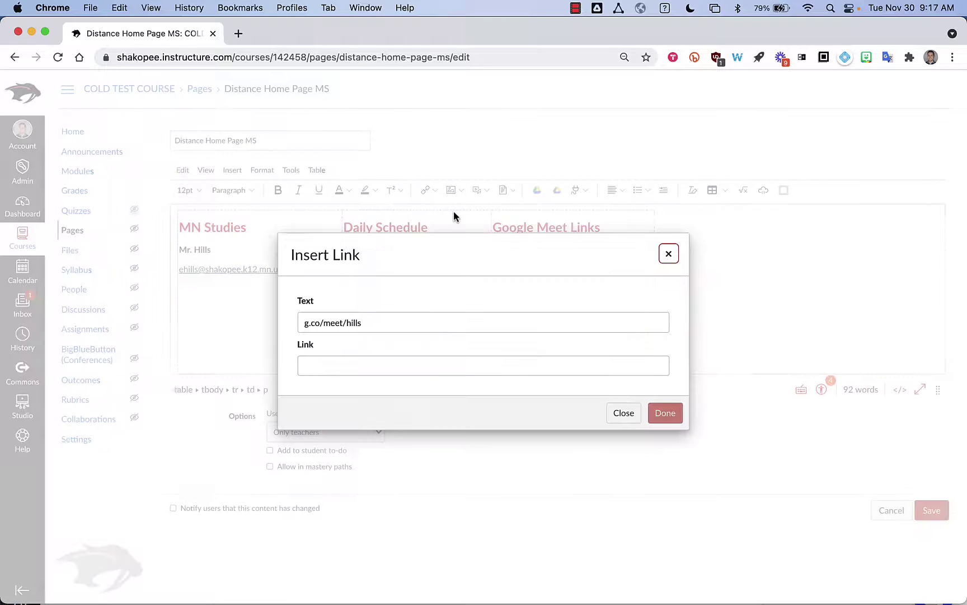
click(319, 365)
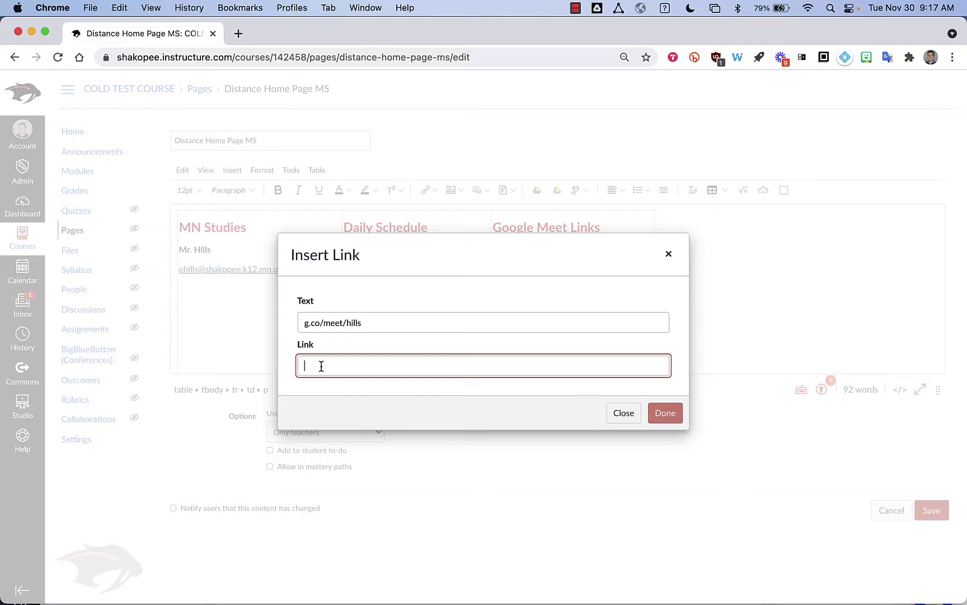
text(h)
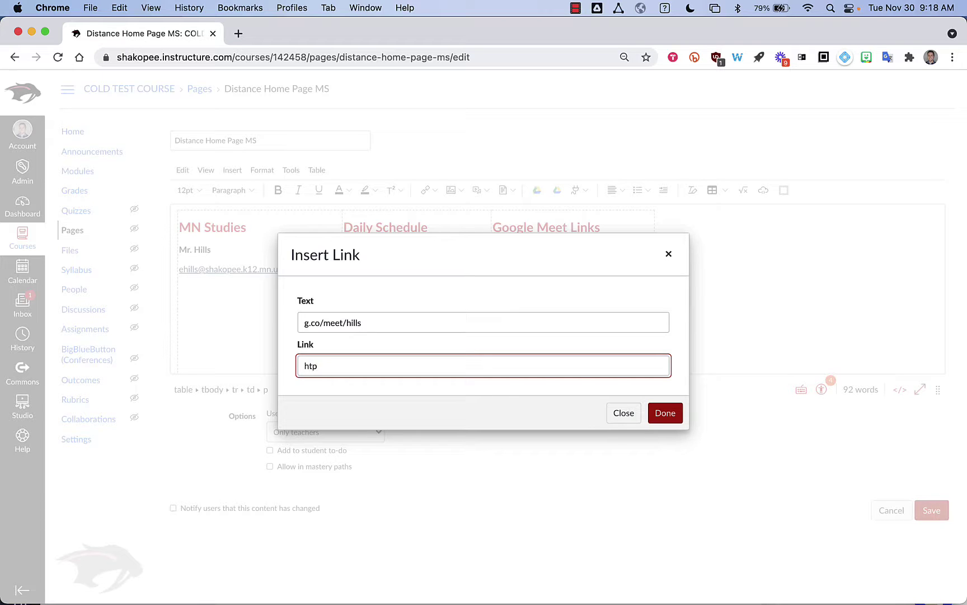
text(ttp:)
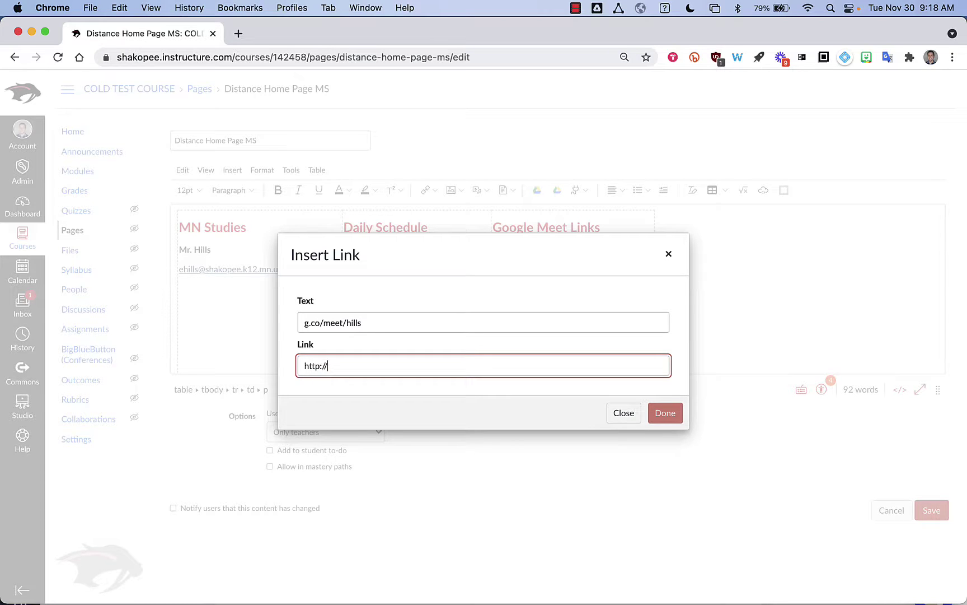
text(//)
key(super+v)
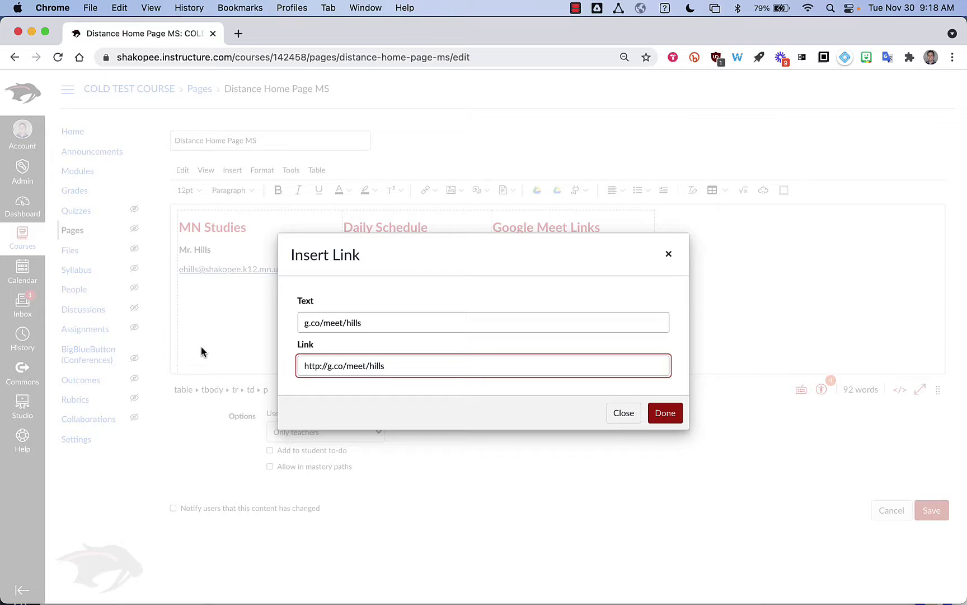
click(668, 414)
Copy the Advisory Meet link and paste it after the 1st, 2nd, 3rd and 4th Hour times.
click(596, 271)
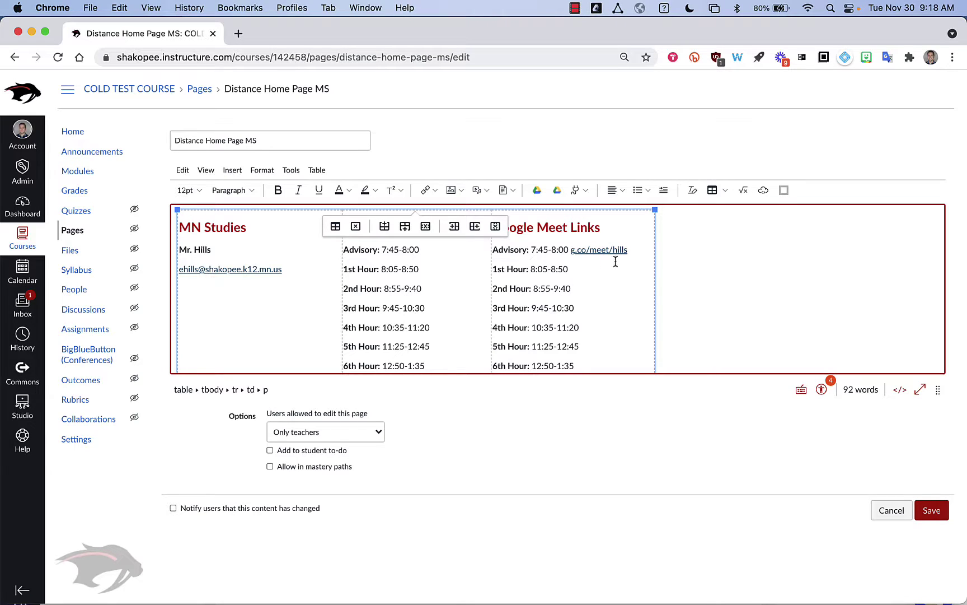
click(629, 250)
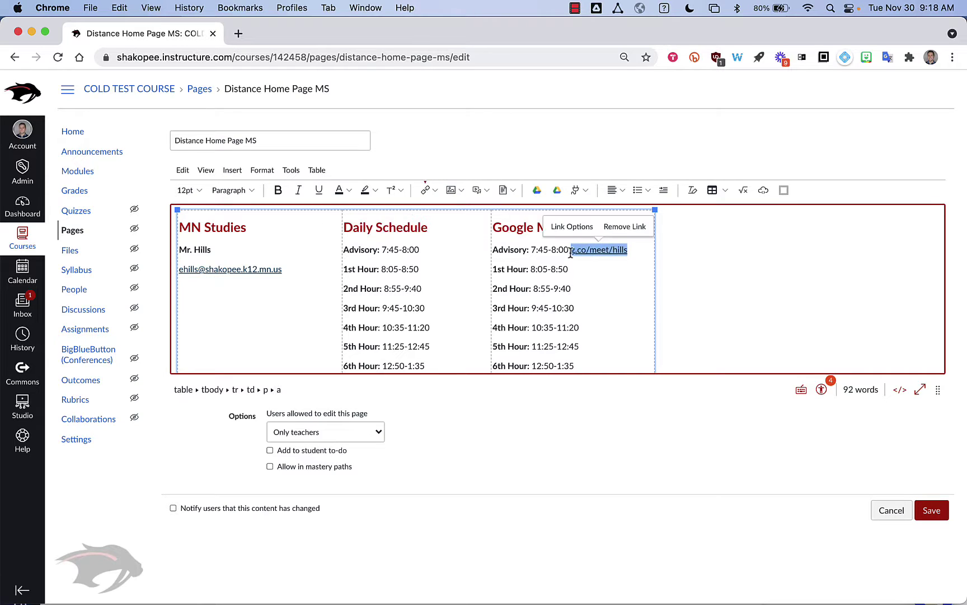
click(572, 273)
key(cmd+v)
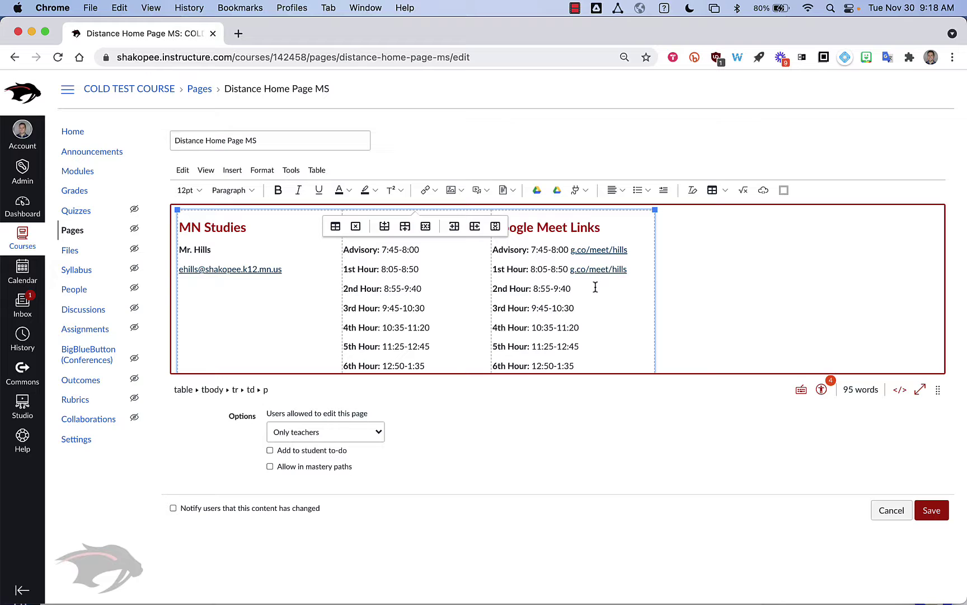
key(Down)
key(cmd+v)
key(Down)
key(cmd+v)
key(Down)
key(super+v)
scroll(600, 325, down, 2)
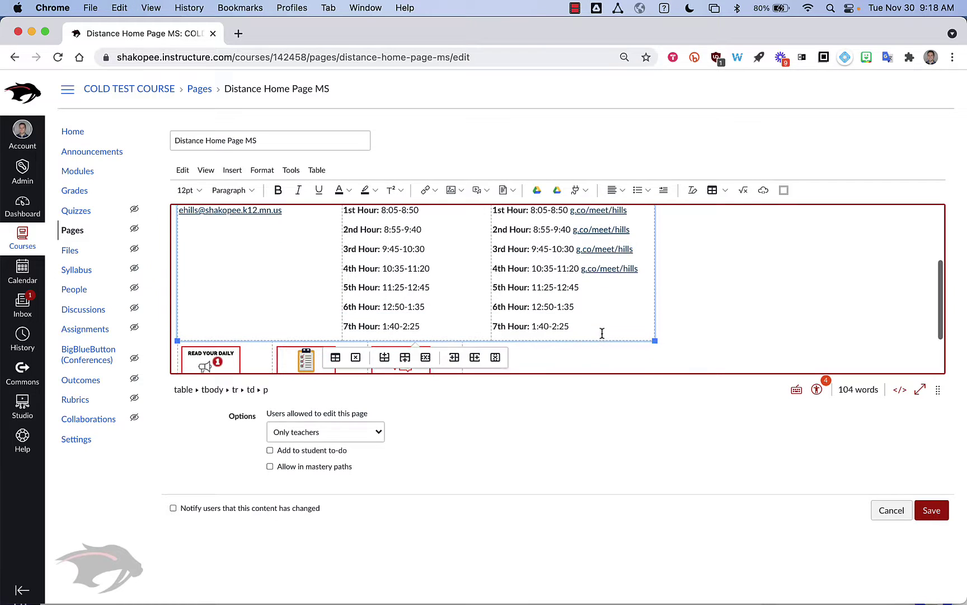
scroll(597, 294, up, 2)
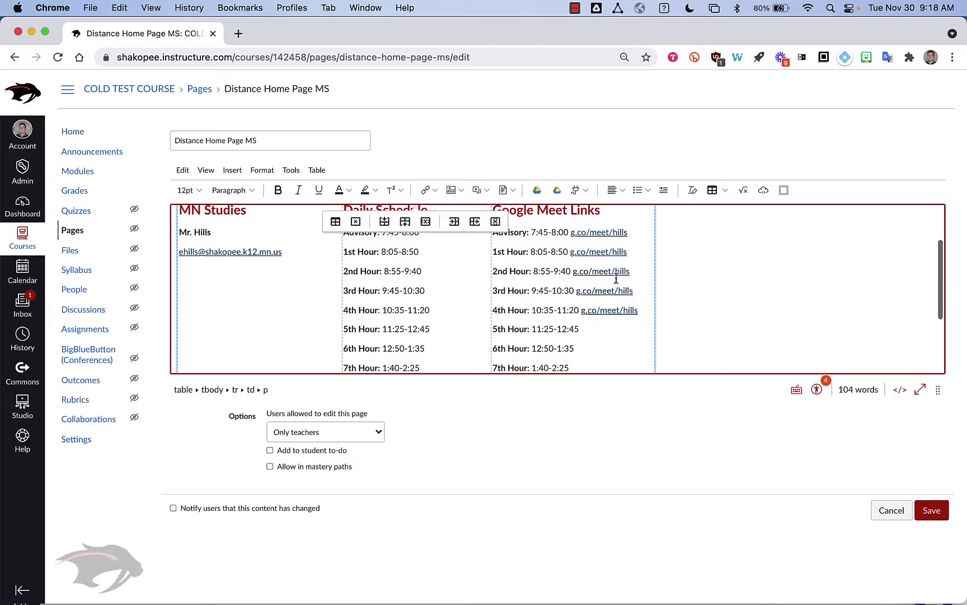
scroll(628, 255, up, 1)
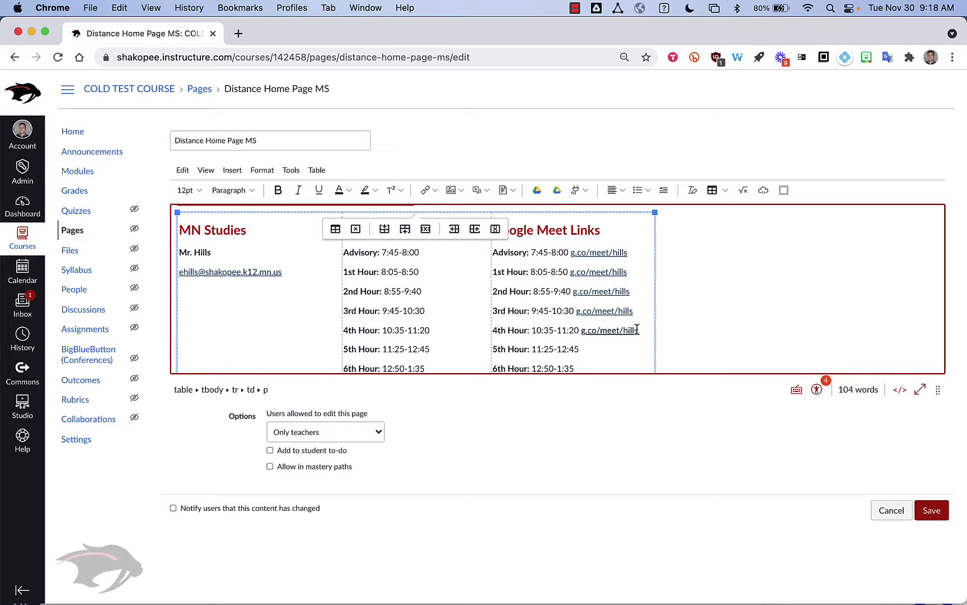
Delete the duplicated Meet links from the 4th, 3rd and 2nd Hour lines.
drag(640, 331, 586, 334)
key(BackSpace)
click(634, 311)
drag(635, 312, 573, 294)
key(BackSpace)
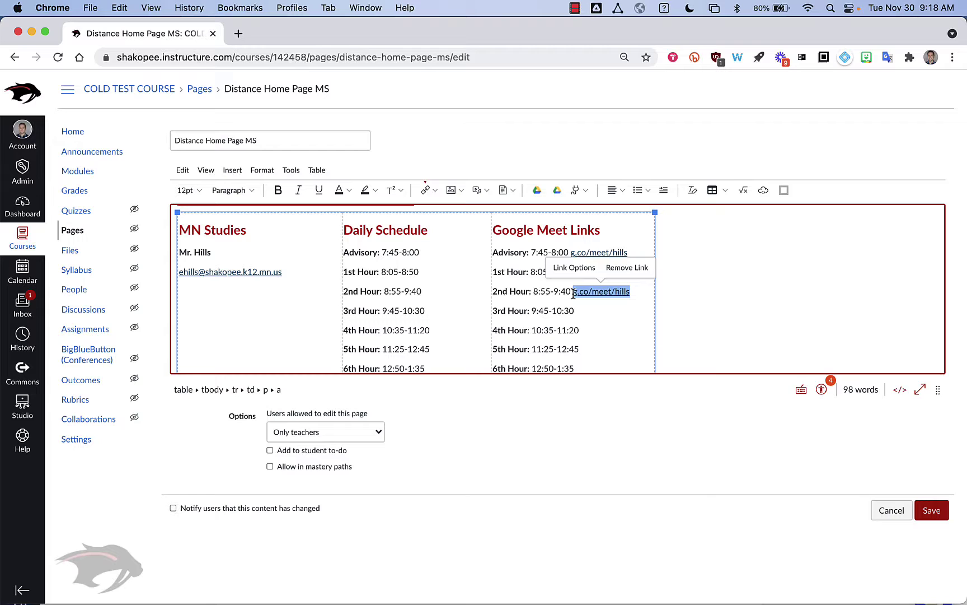
key(BackSpace)
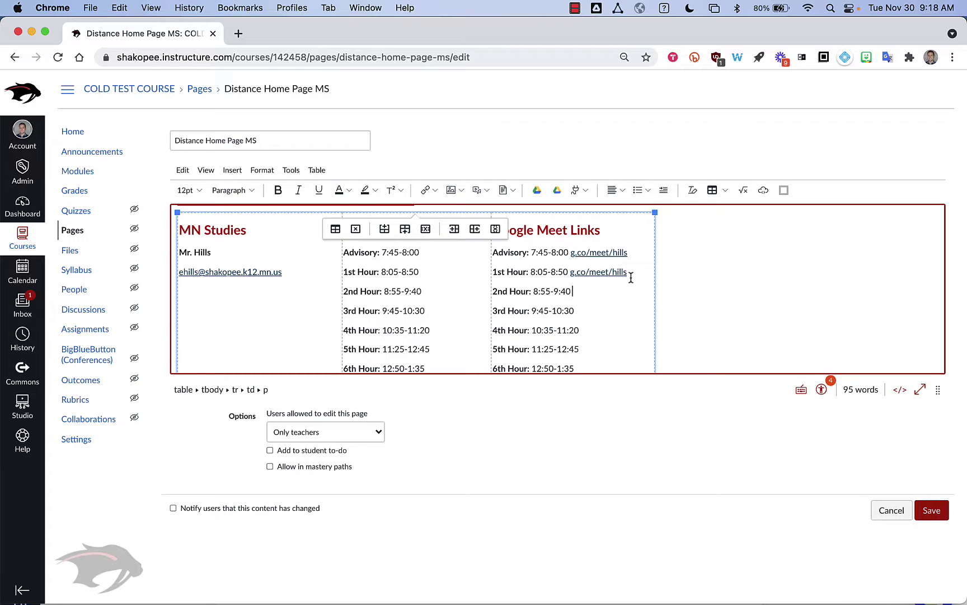
Append 1 to the 1st Hour link's text and address, making it the teacher's separate Meet link ending in 1.
double_click(631, 274)
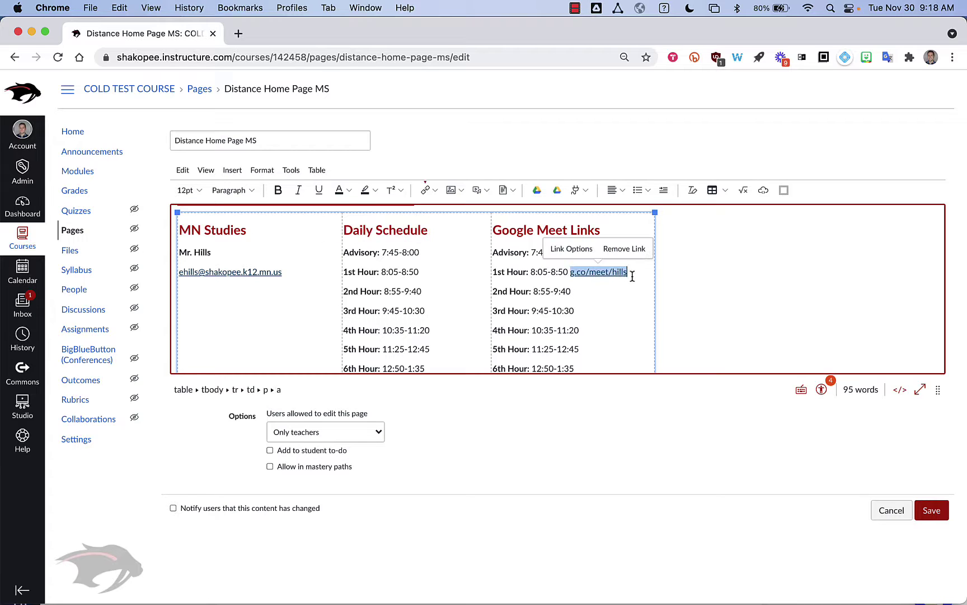
click(571, 249)
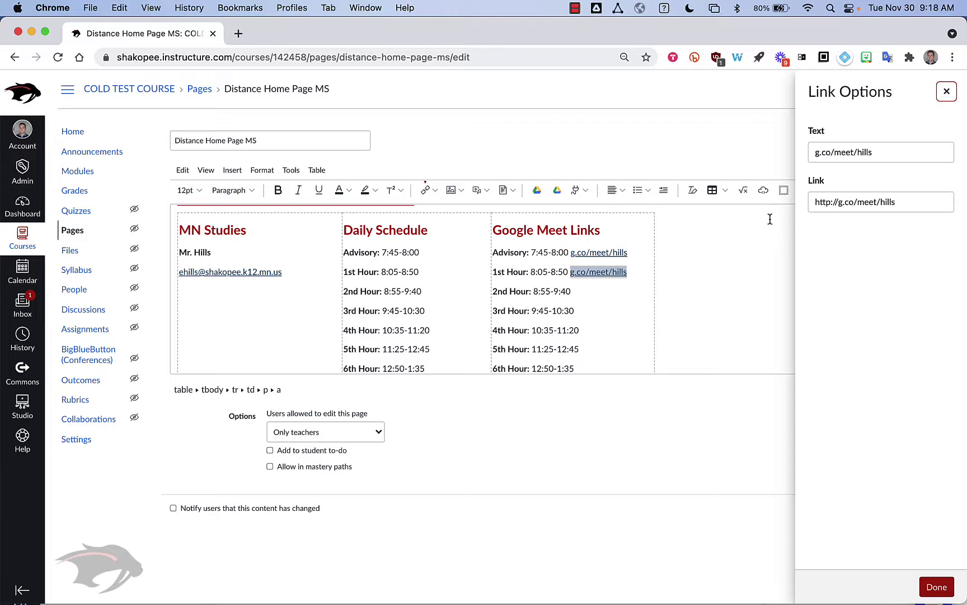
click(908, 200)
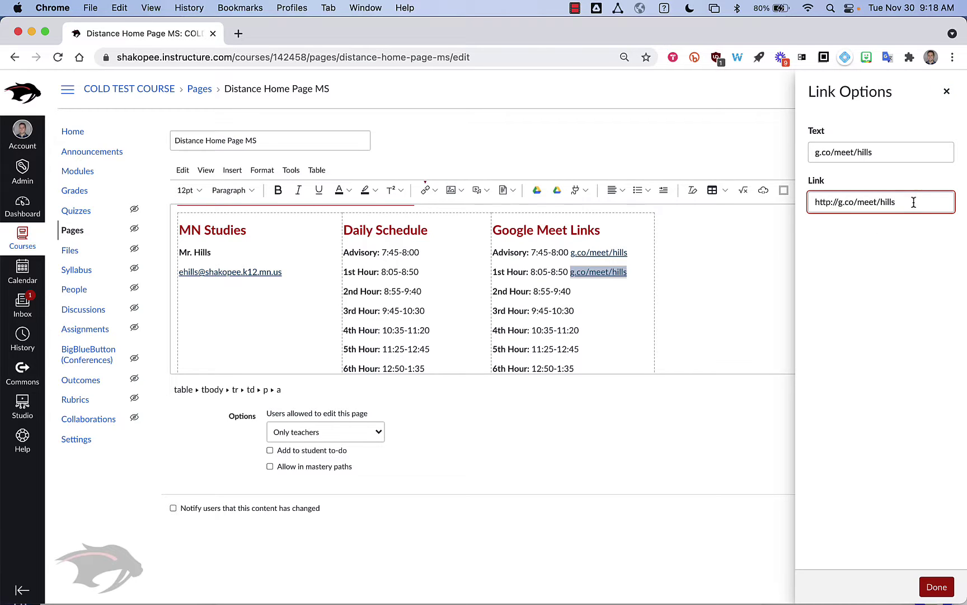
text(1)
click(895, 151)
text(1)
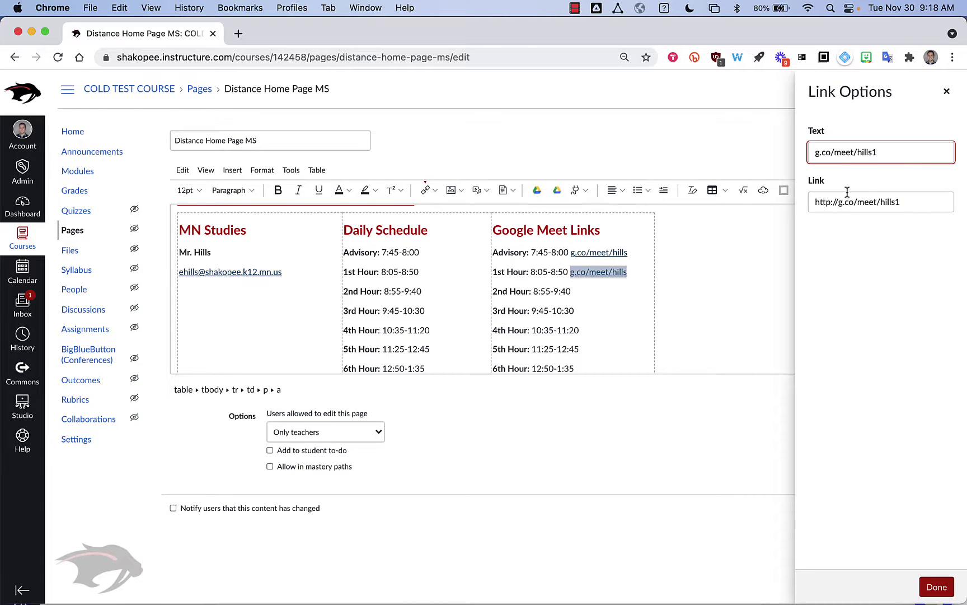
click(937, 587)
click(620, 296)
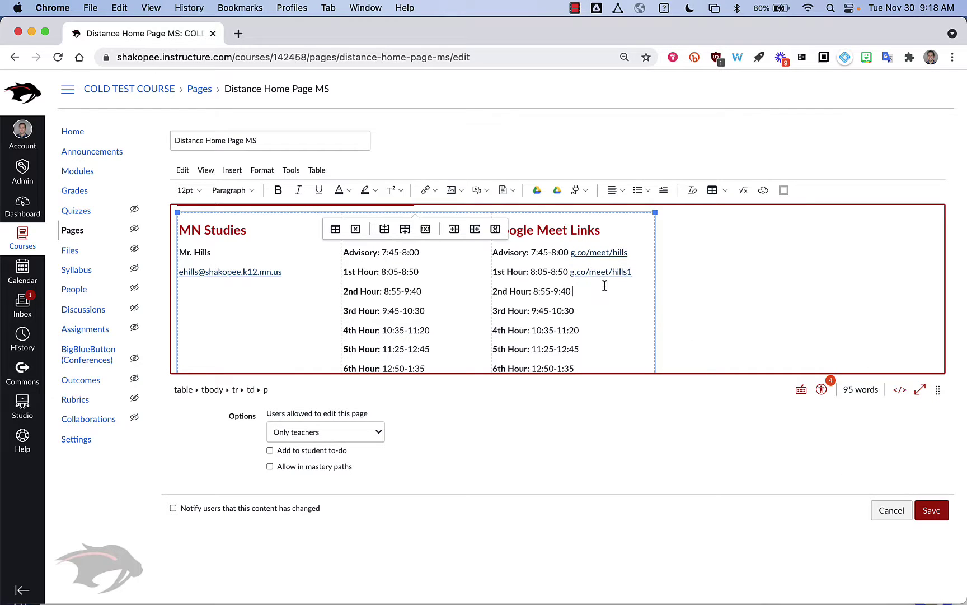
drag(635, 272, 573, 275)
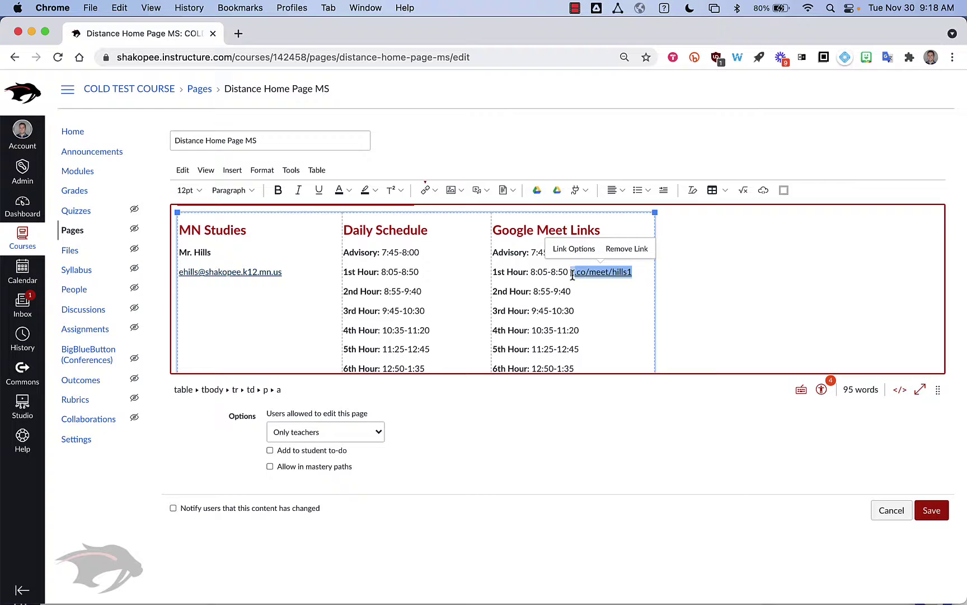
click(574, 249)
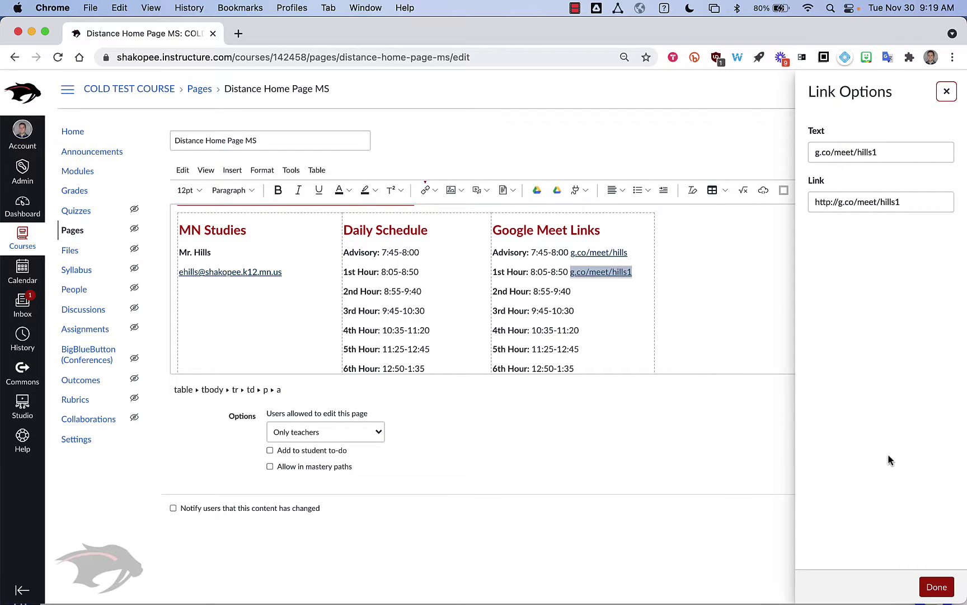
click(937, 587)
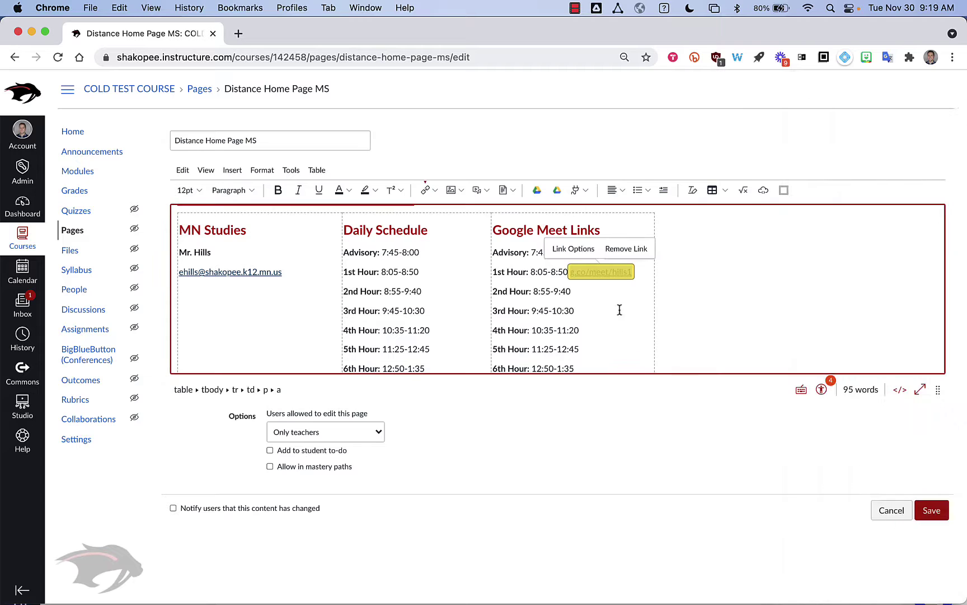
click(602, 293)
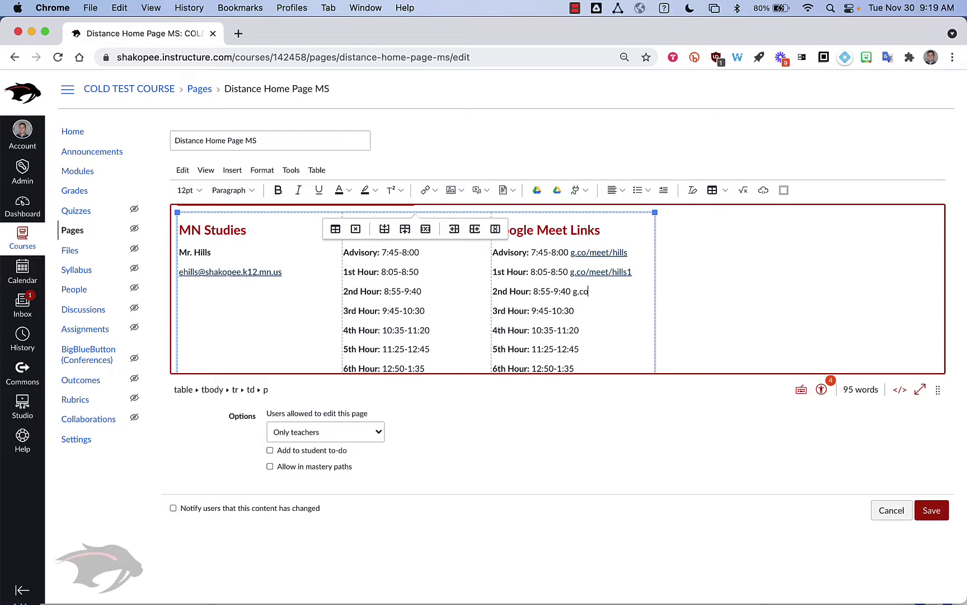
drag(637, 291, 571, 292)
key(super+c)
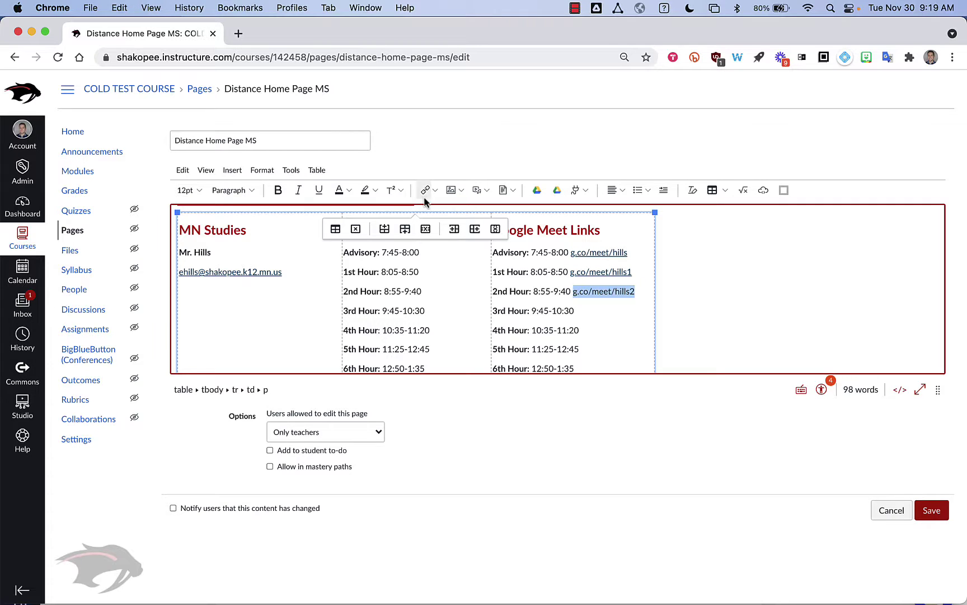
click(425, 191)
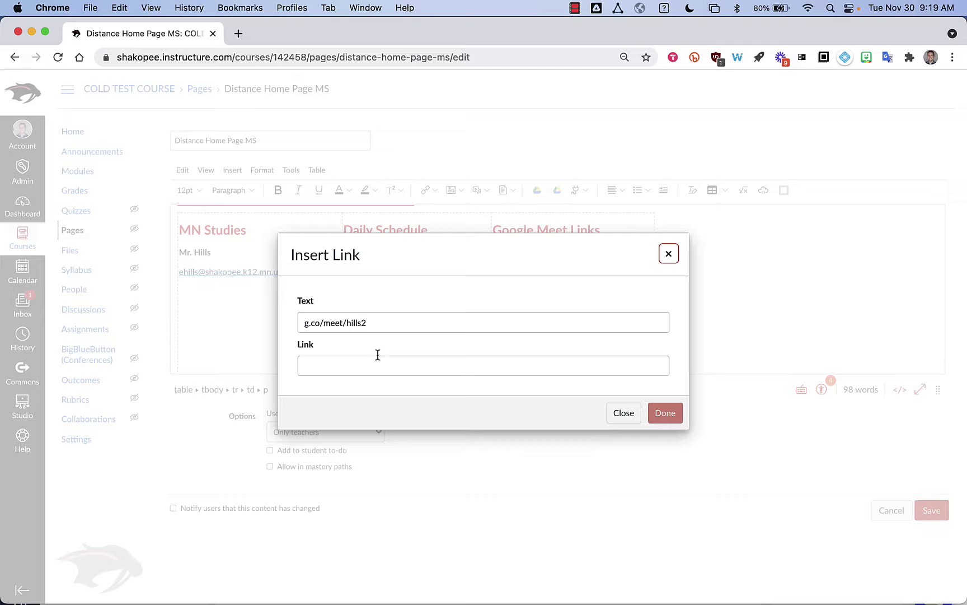
click(377, 361)
text(http://)
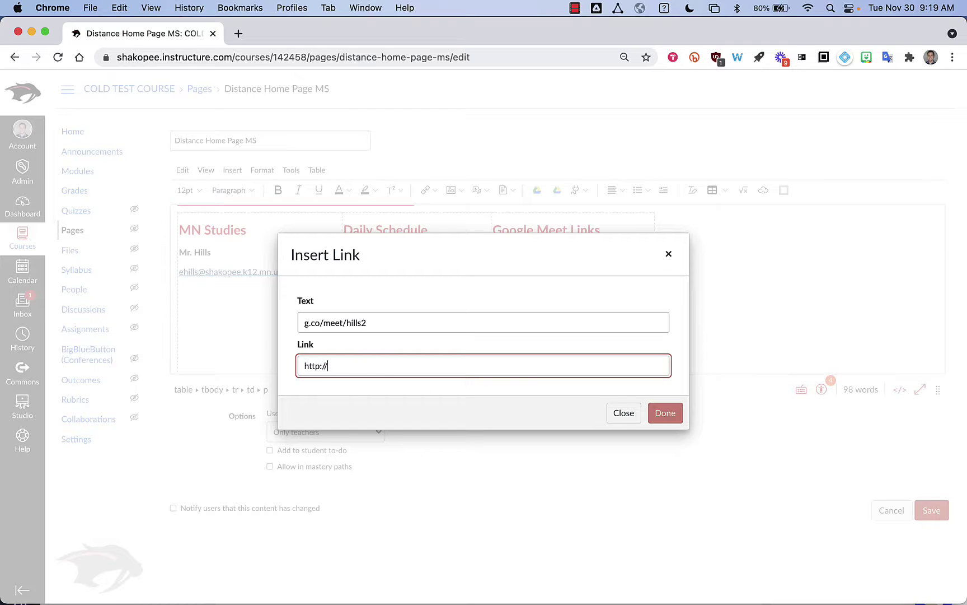
key(super+v)
click(666, 412)
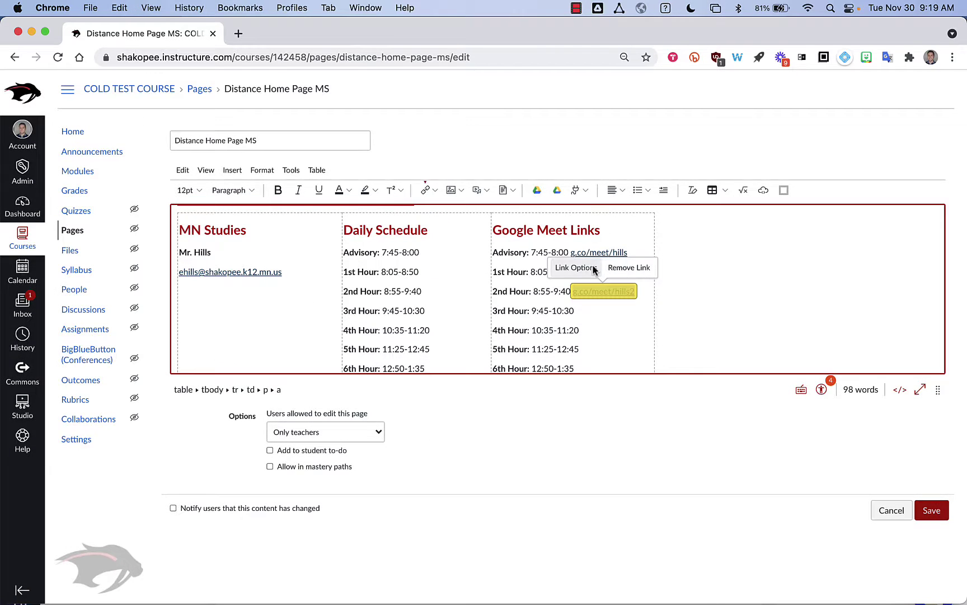
click(626, 307)
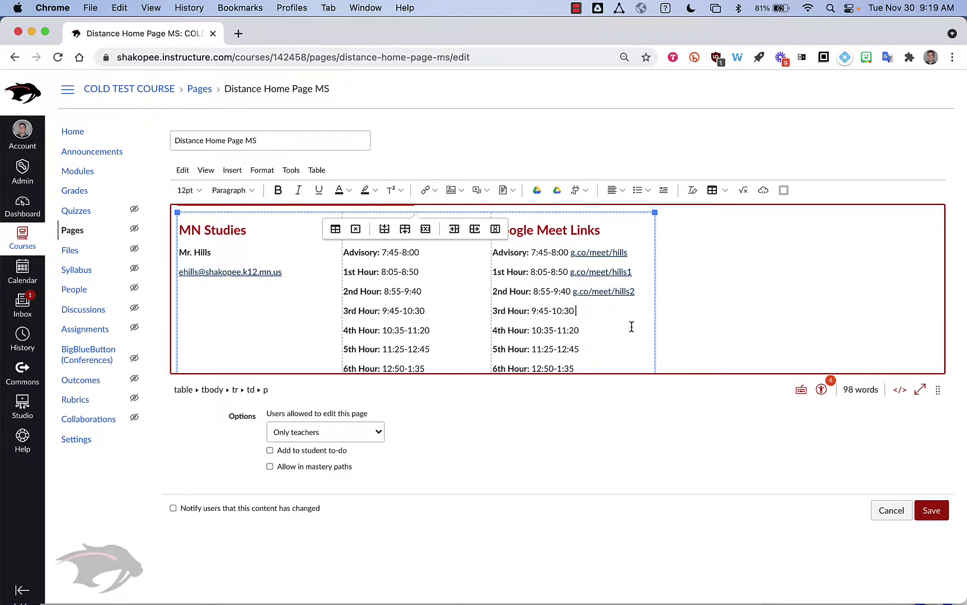
Review the schedule table and save Distance Home Page MS.
scroll(631, 326, down, 2)
scroll(575, 248, down, 3)
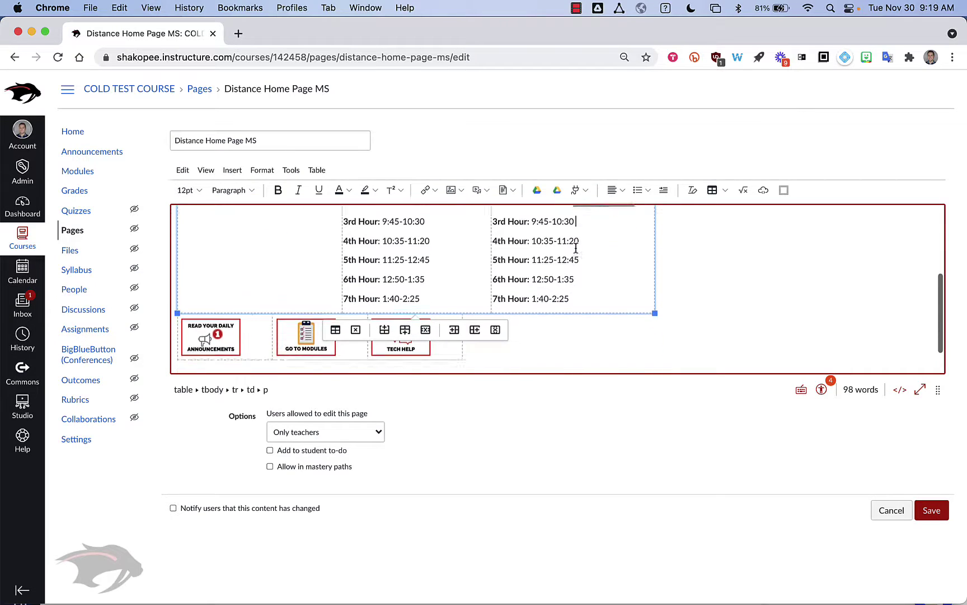
scroll(576, 248, up, 5)
scroll(575, 248, down, 5)
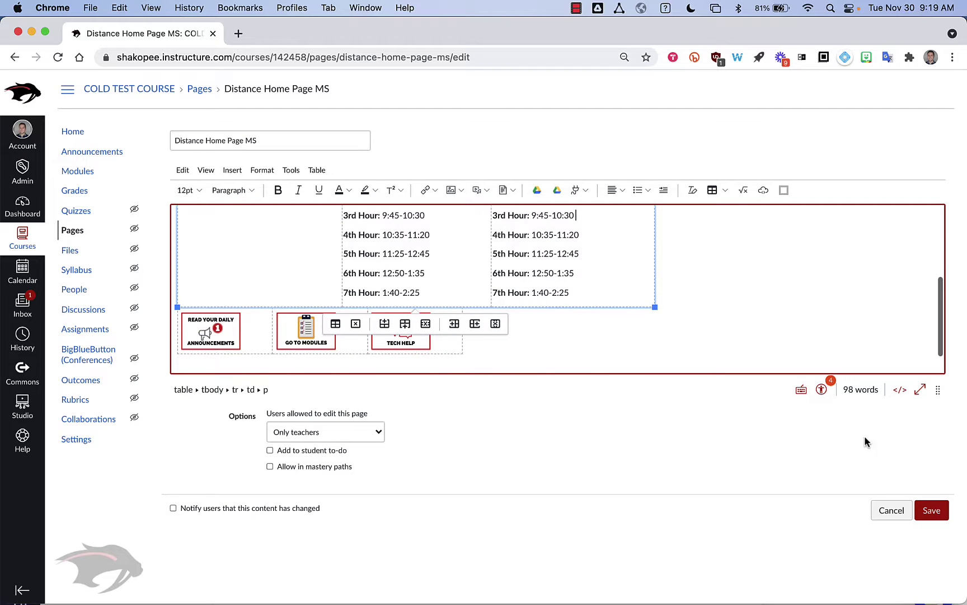
click(932, 510)
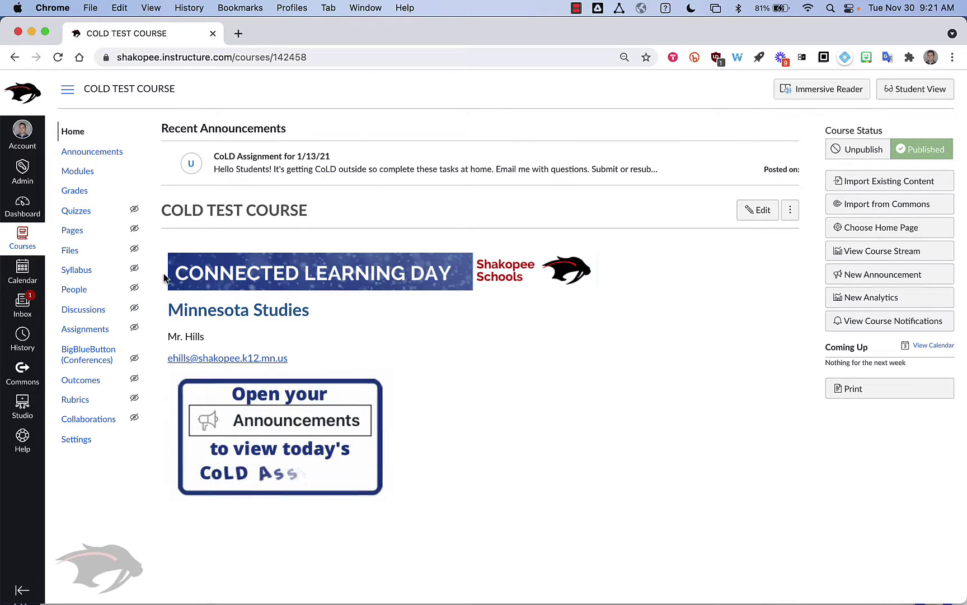
From the full pages list, set Distance Home Page MS as the front page and open it.
click(74, 231)
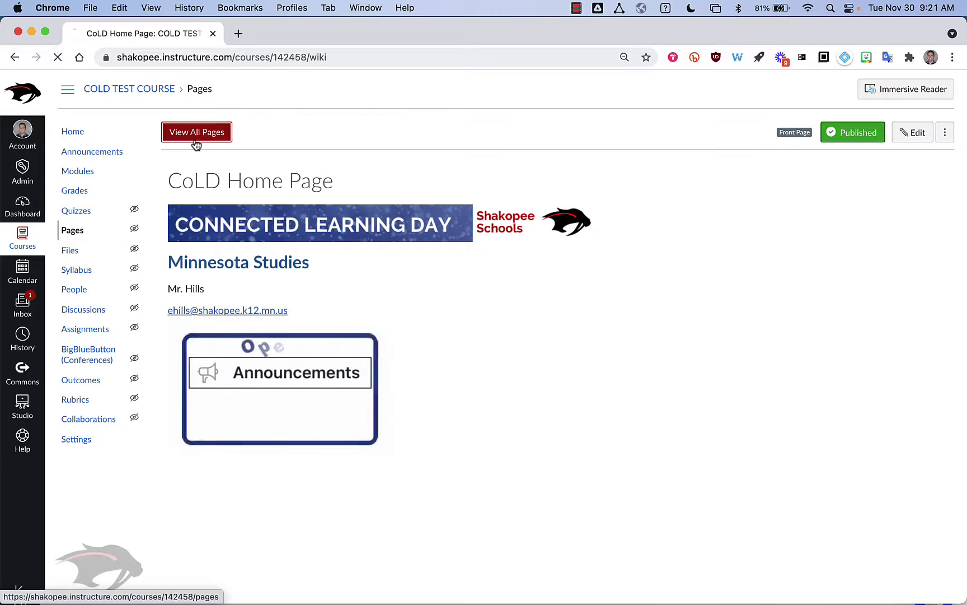
click(190, 134)
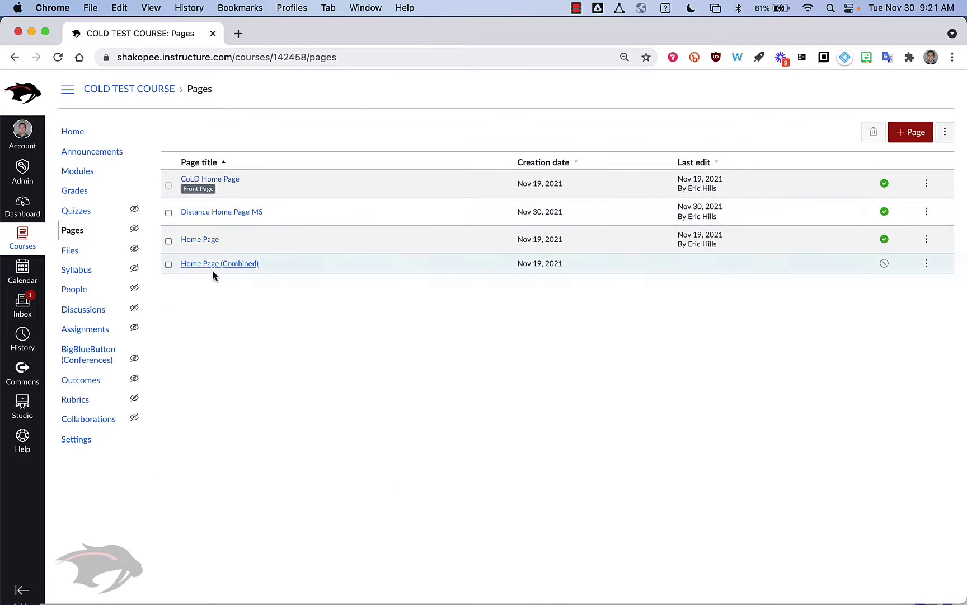
click(926, 213)
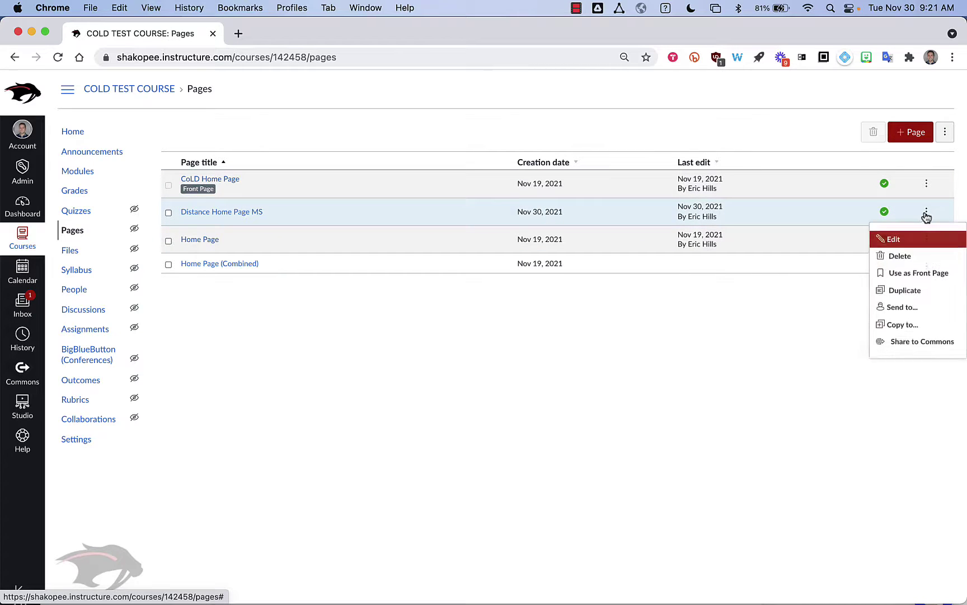
click(912, 276)
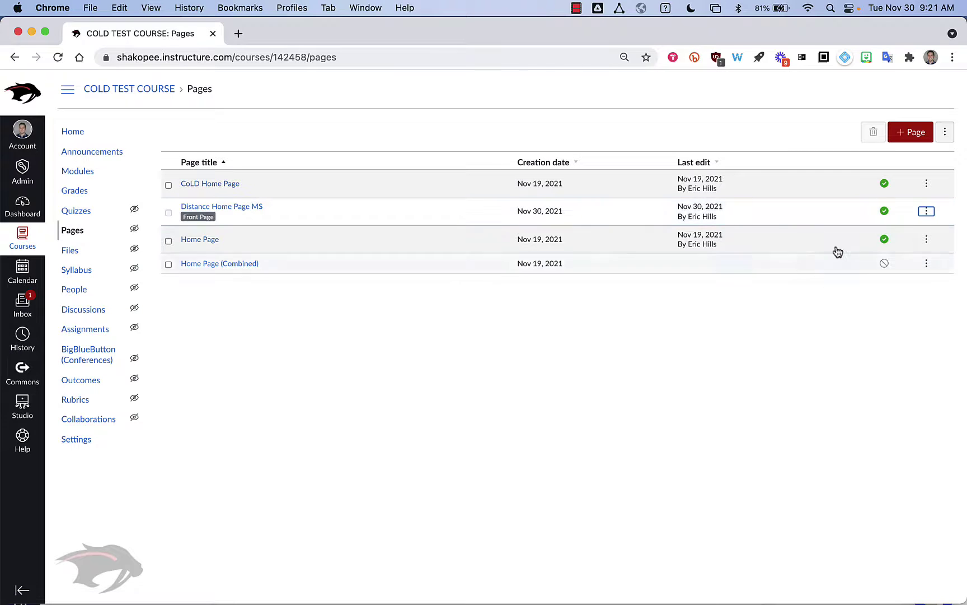
click(223, 210)
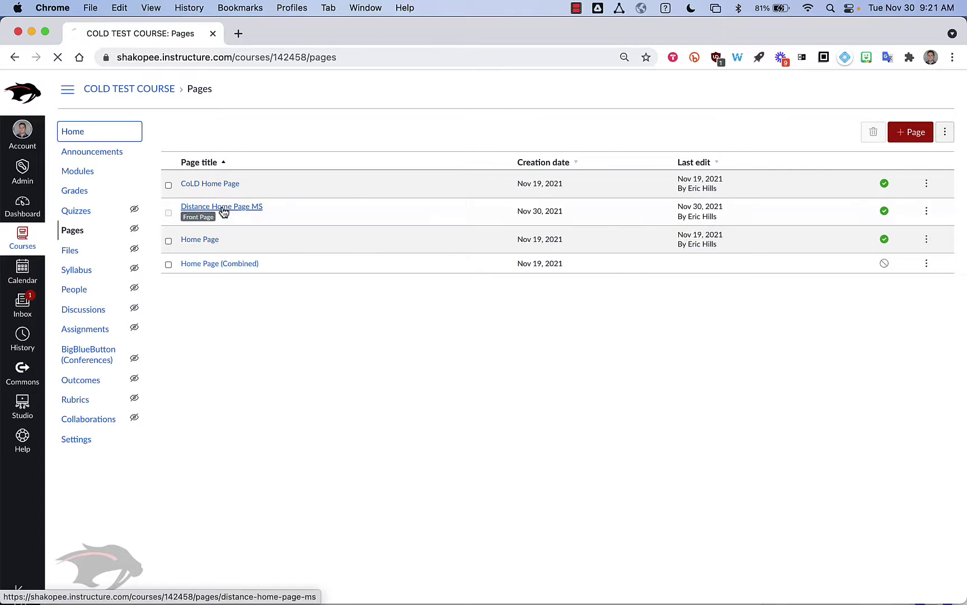
View the course Home, now showing the Distance Learning banner, schedule and Google Meet links.
click(87, 139)
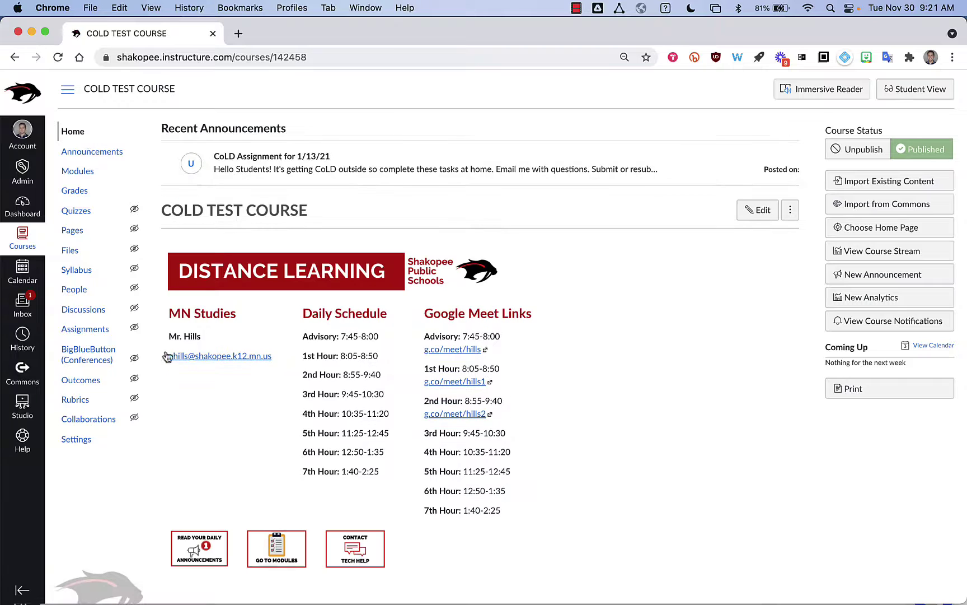